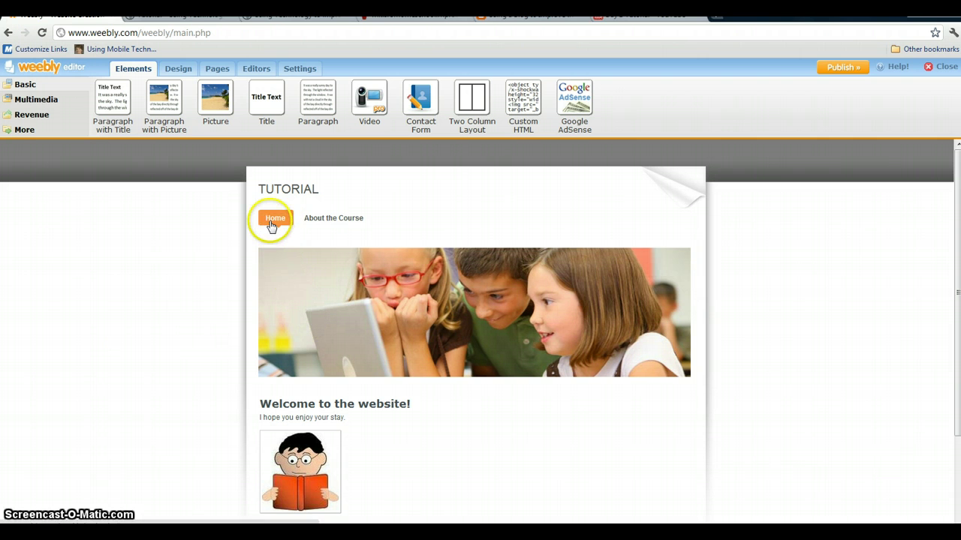
mouse_move(322, 224)
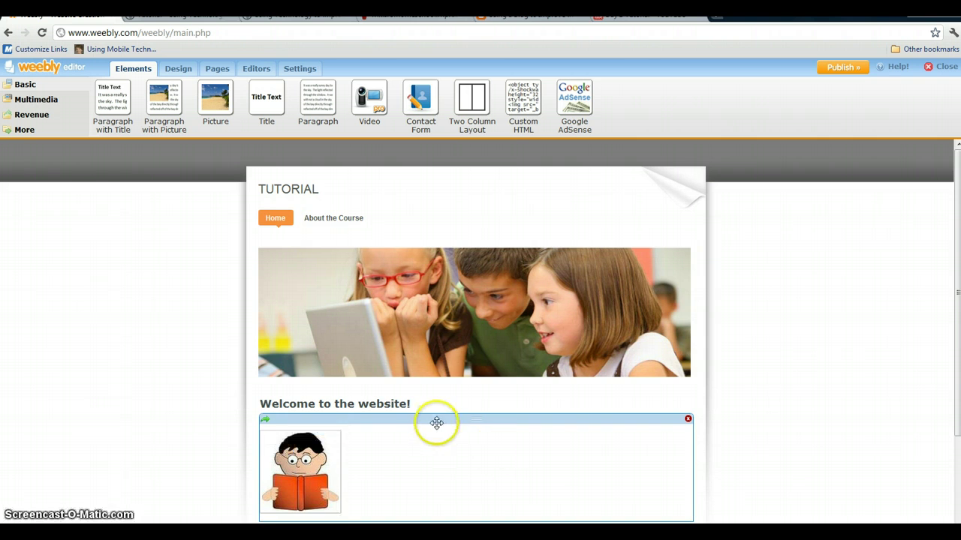
scroll(442, 440, "down", 3)
scroll(441, 440, "up", 3)
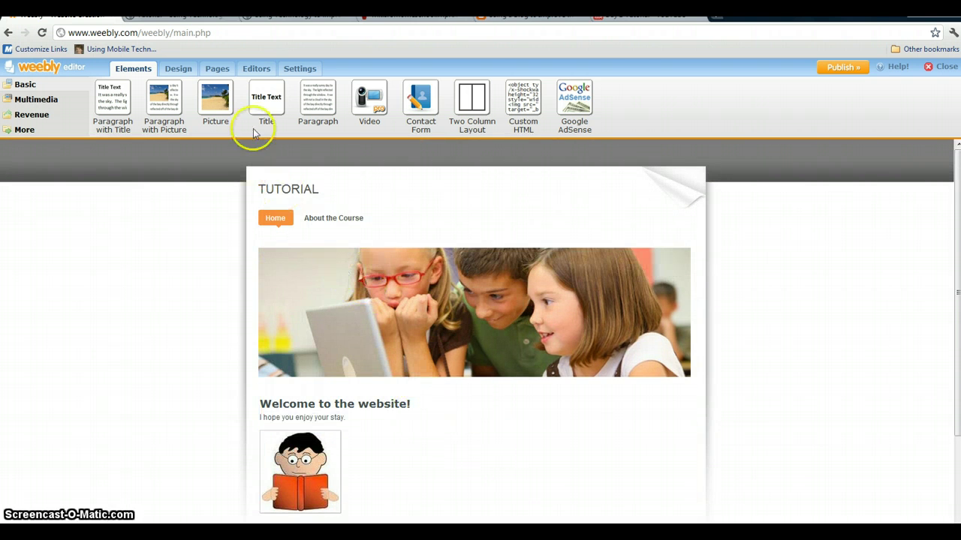
Step: Add a new page named "Video" to the website and save its settings
left_click(219, 70)
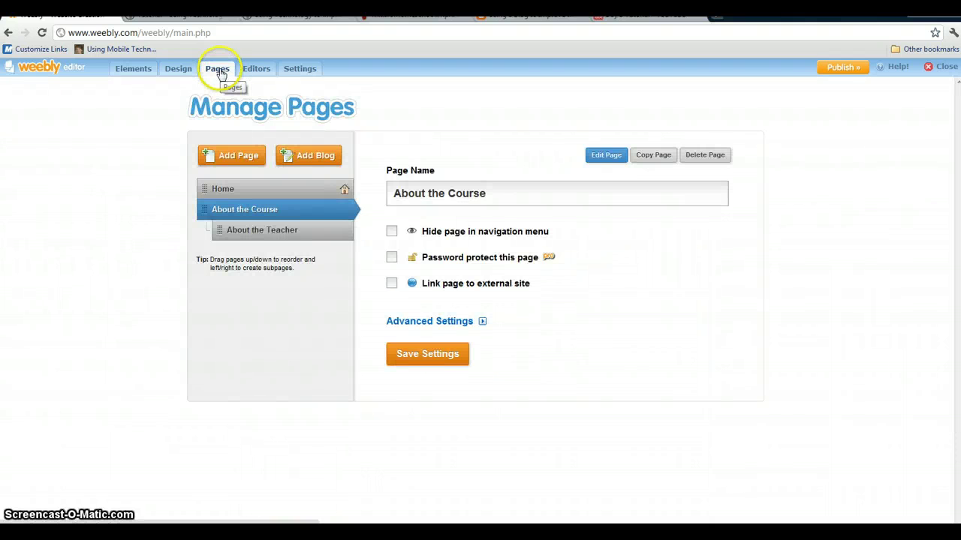
left_click(237, 161)
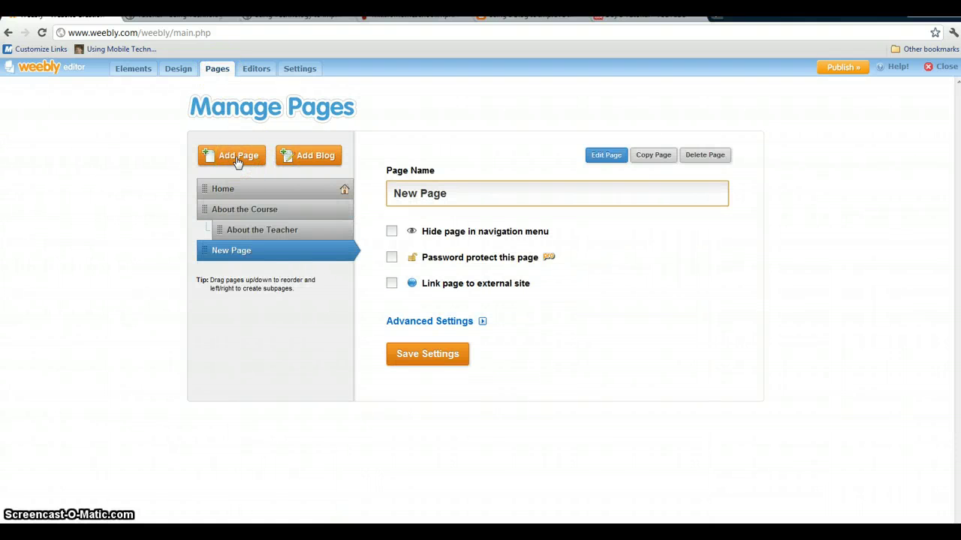
left_click_drag(455, 193, 365, 195)
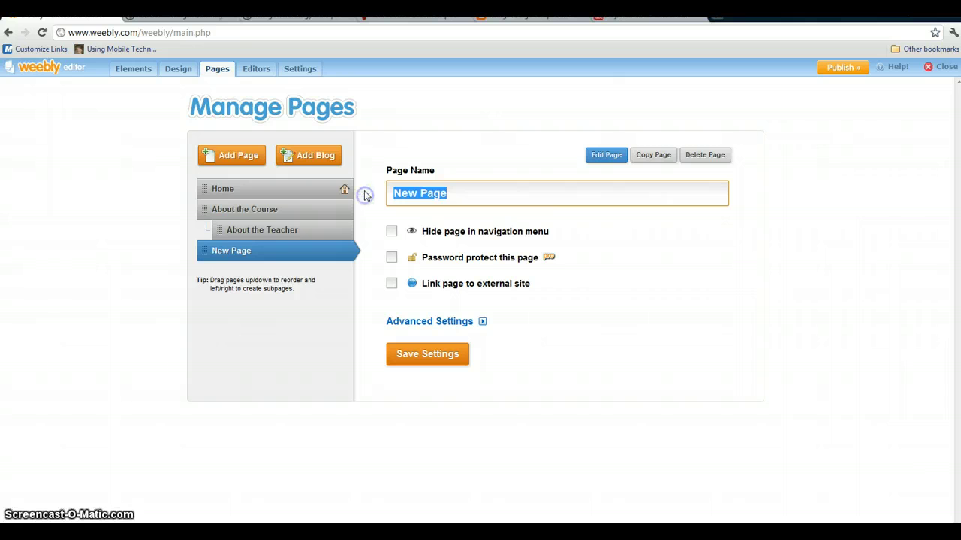
type("Video")
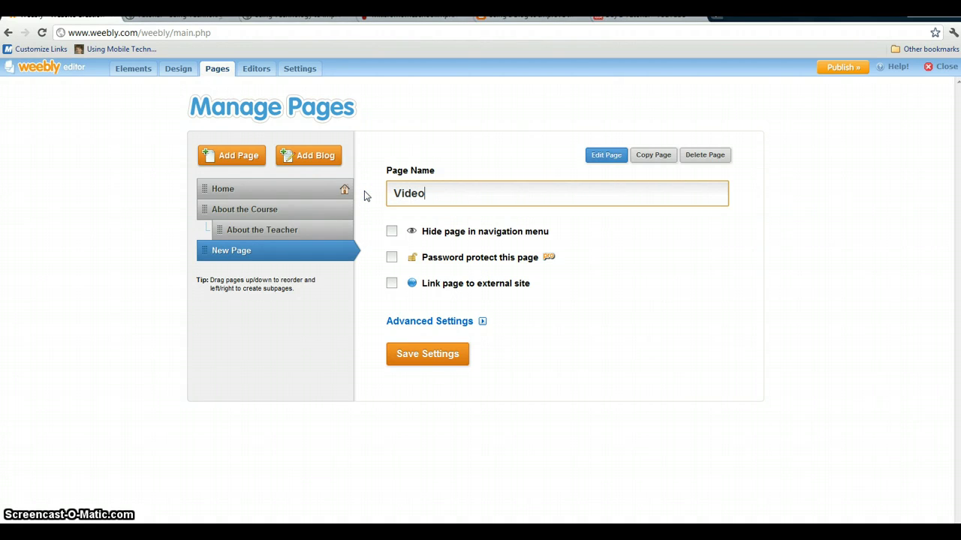
left_click(414, 358)
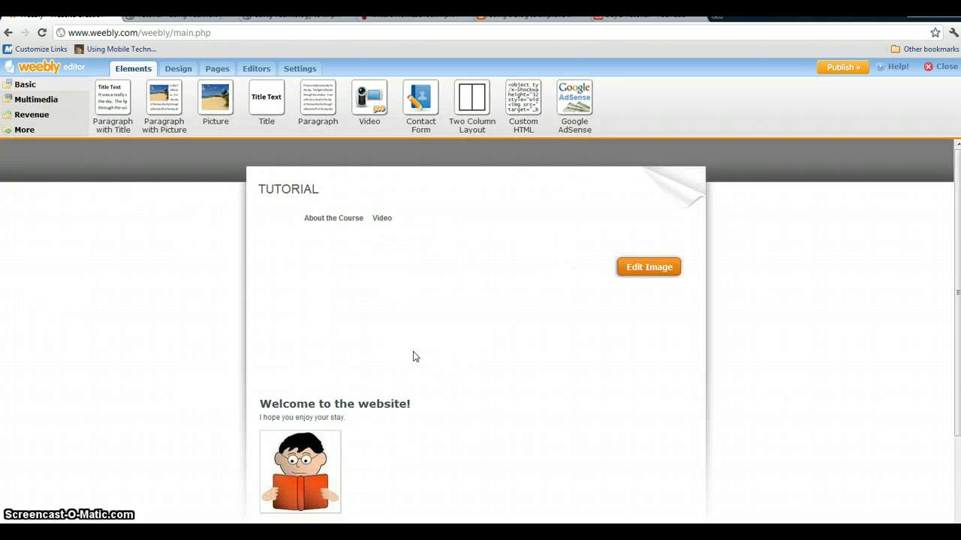
Step: Open the Video page for editing and place a Custom HTML element in its empty content area
left_click(382, 218)
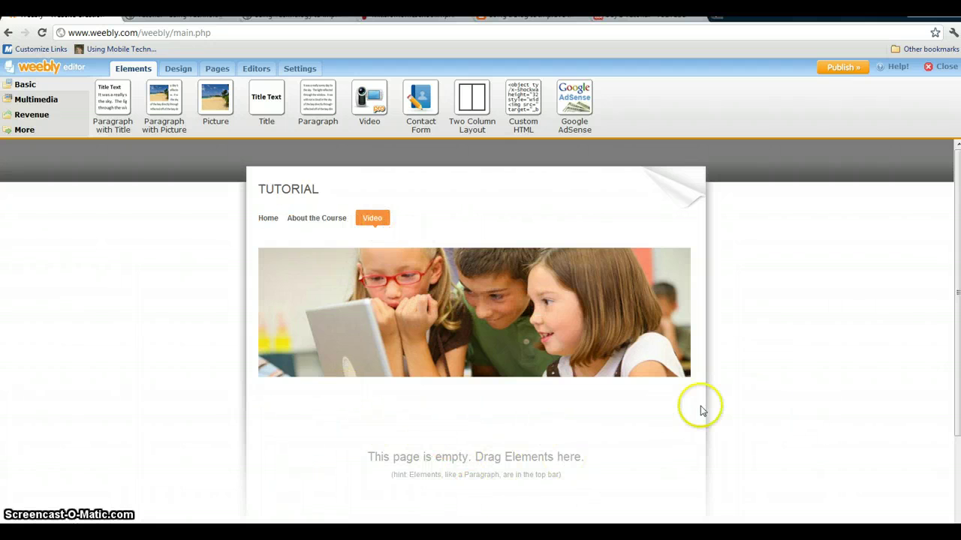
scroll(704, 409, "down", 2)
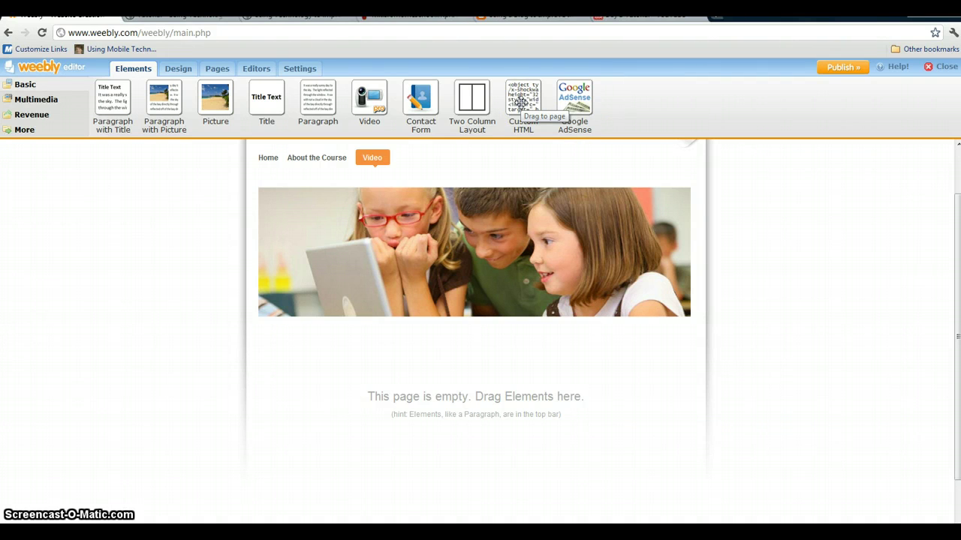
left_click_drag(523, 102, 360, 380)
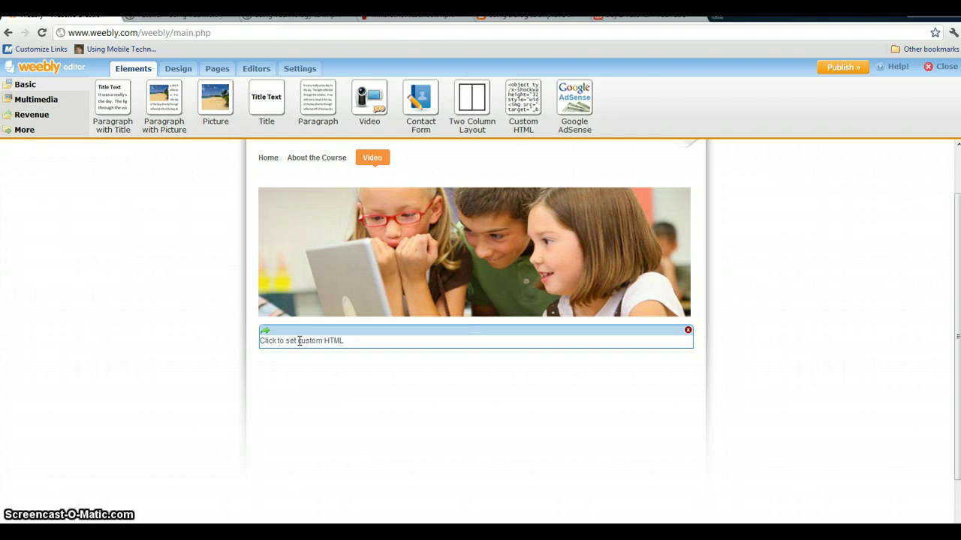
Step: Switch to YouTube and copy the iframe embed code of the "Day 1 Tutorial" video
left_click(623, 15)
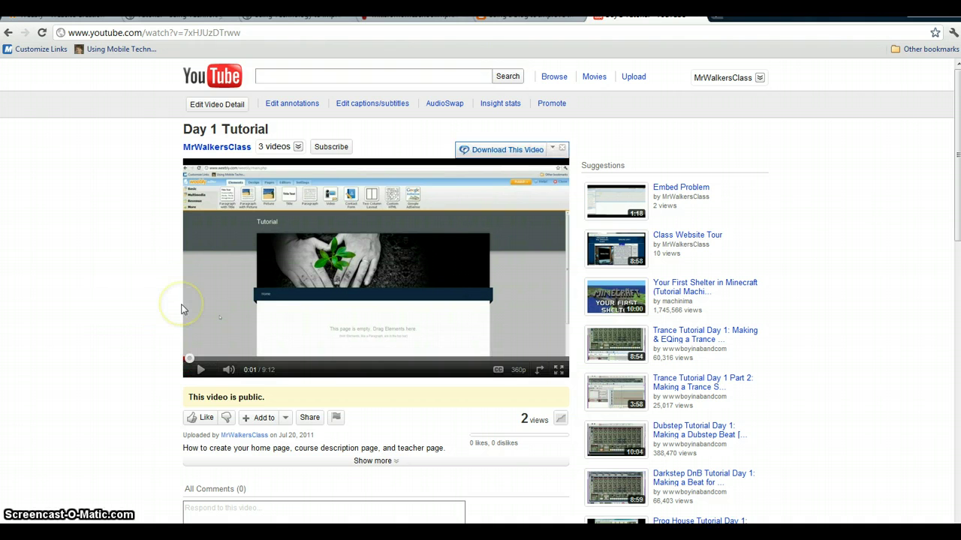
left_click(310, 418)
scroll(77, 302, "down", 1)
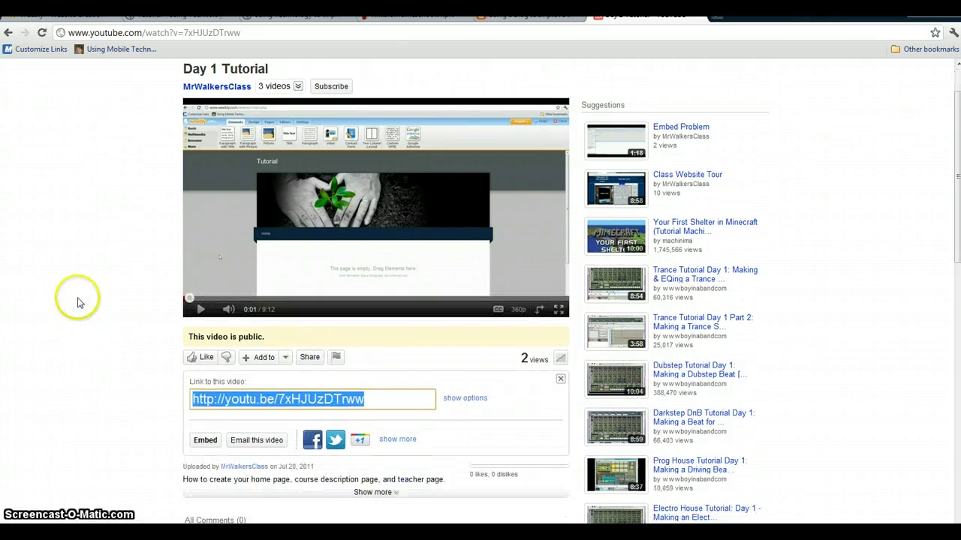
scroll(77, 302, "down", 1)
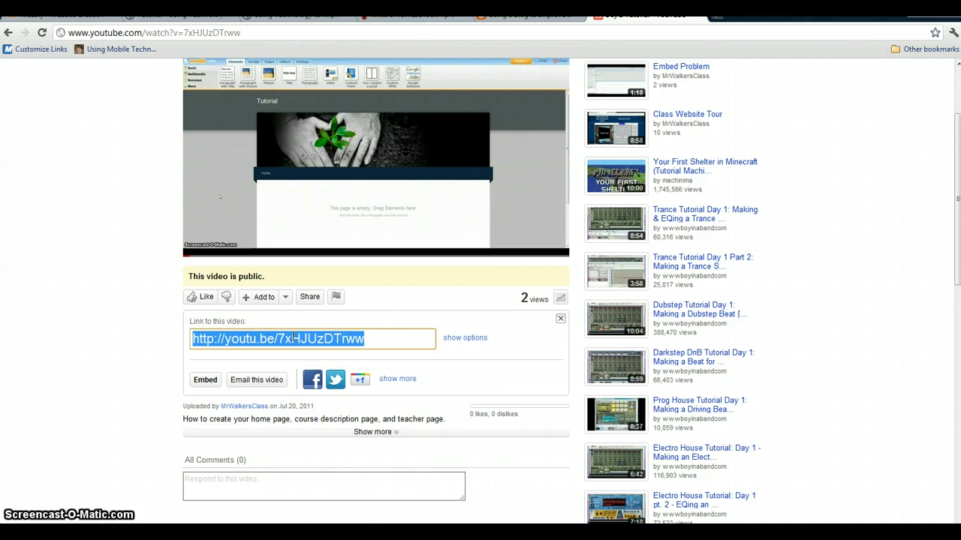
left_click(205, 382)
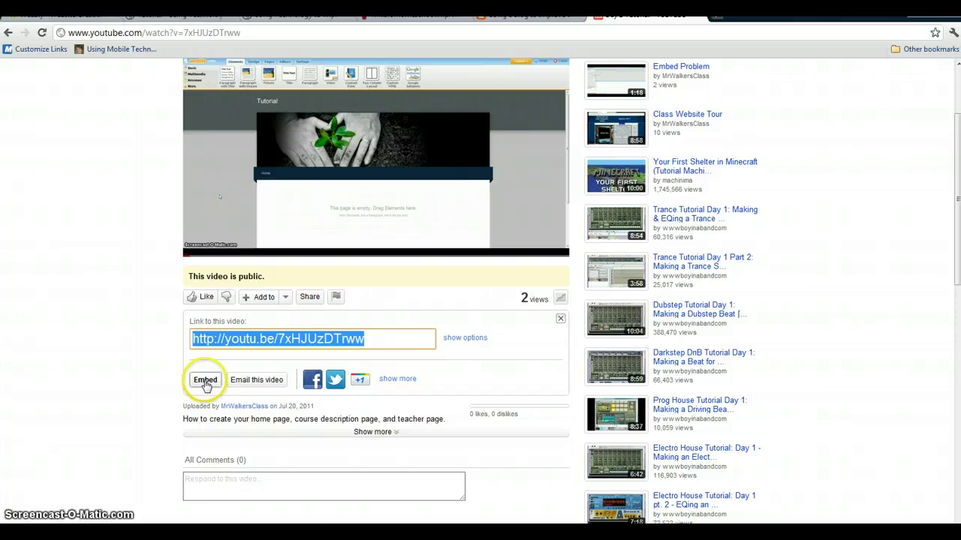
left_click(205, 381)
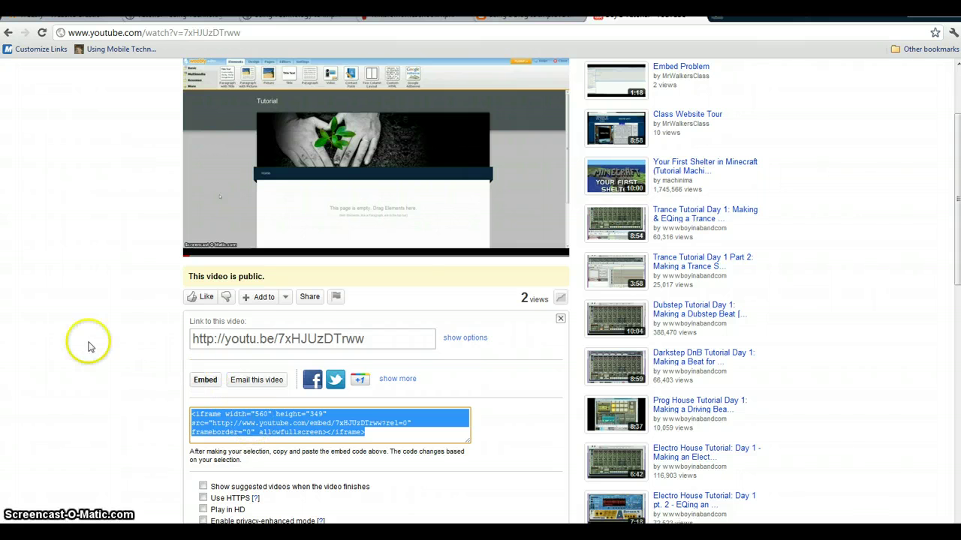
scroll(85, 343, "down", 3)
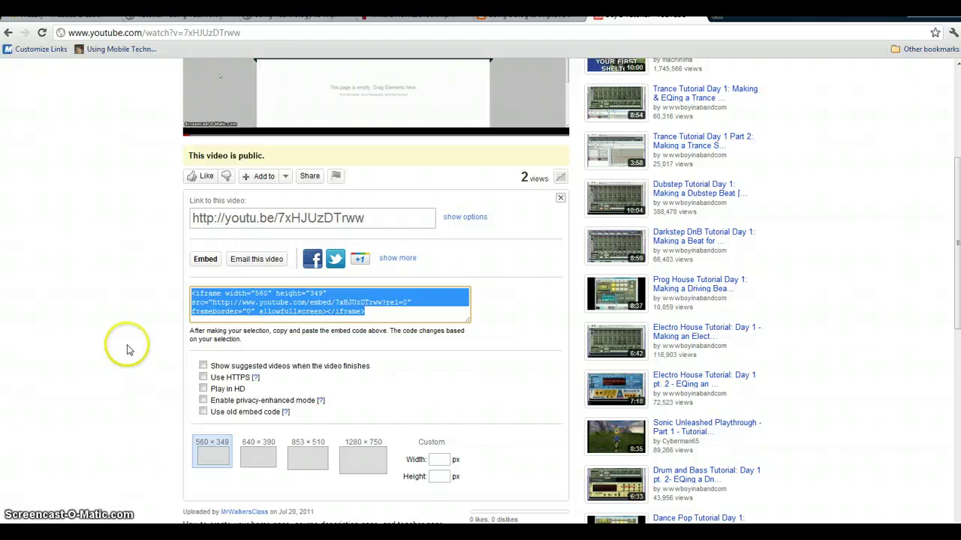
scroll(120, 349, "up", 2)
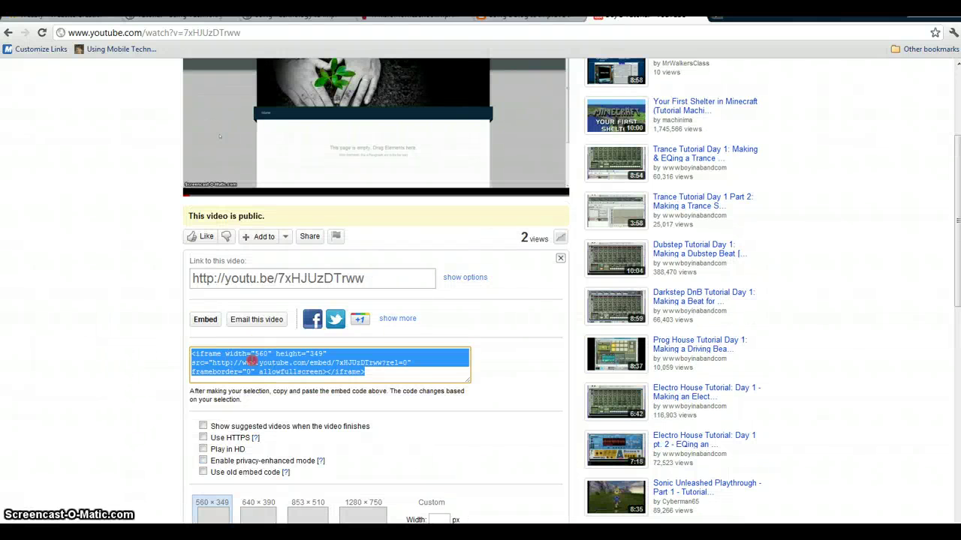
right_click(254, 362)
left_click(283, 414)
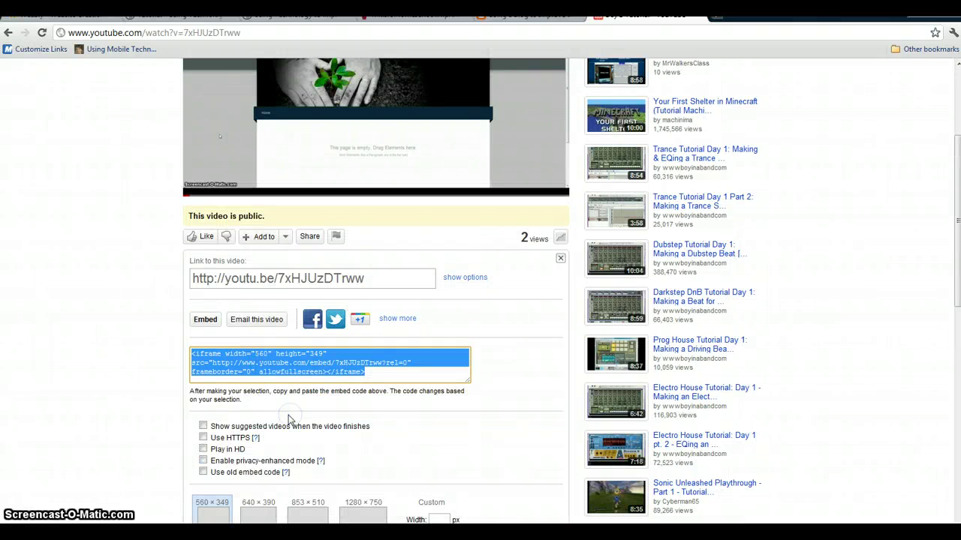
Step: Back in the Weebly editor, replace the Custom HTML element's placeholder on the Video page with the copied YouTube embed code
key("ctrl+1")
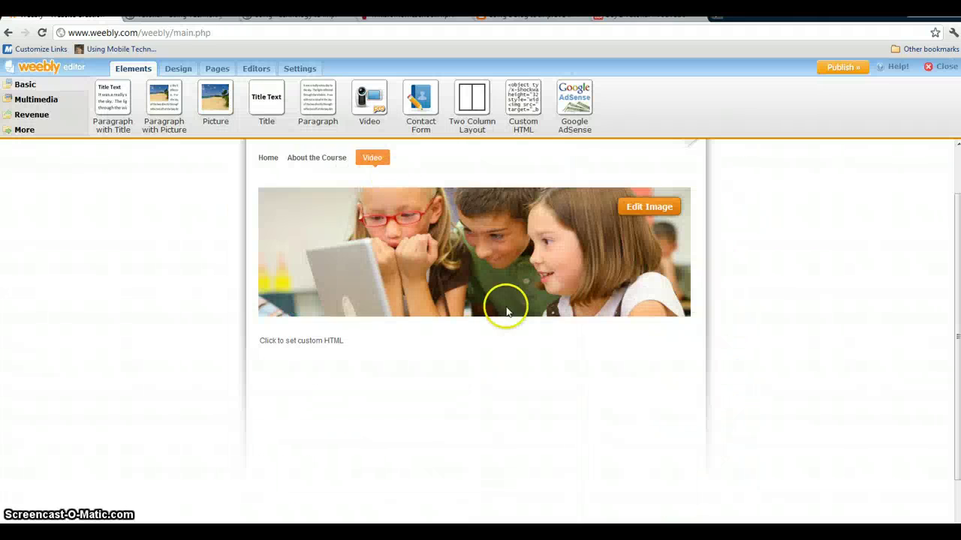
left_click(306, 342)
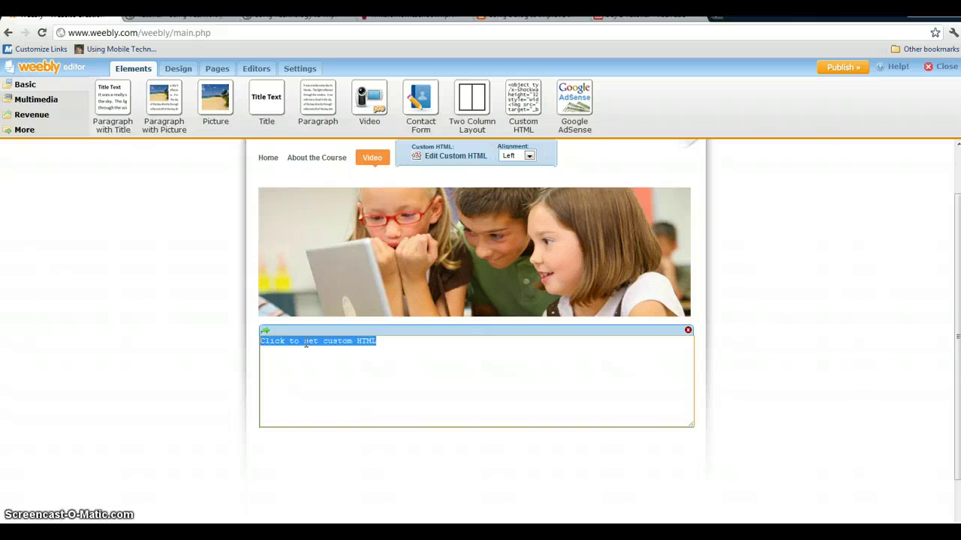
right_click(305, 343)
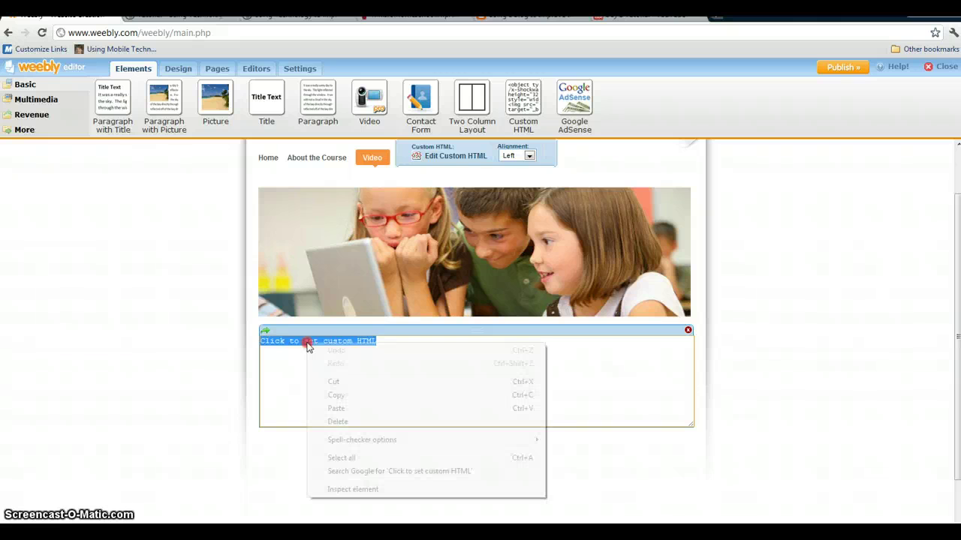
left_click(345, 409)
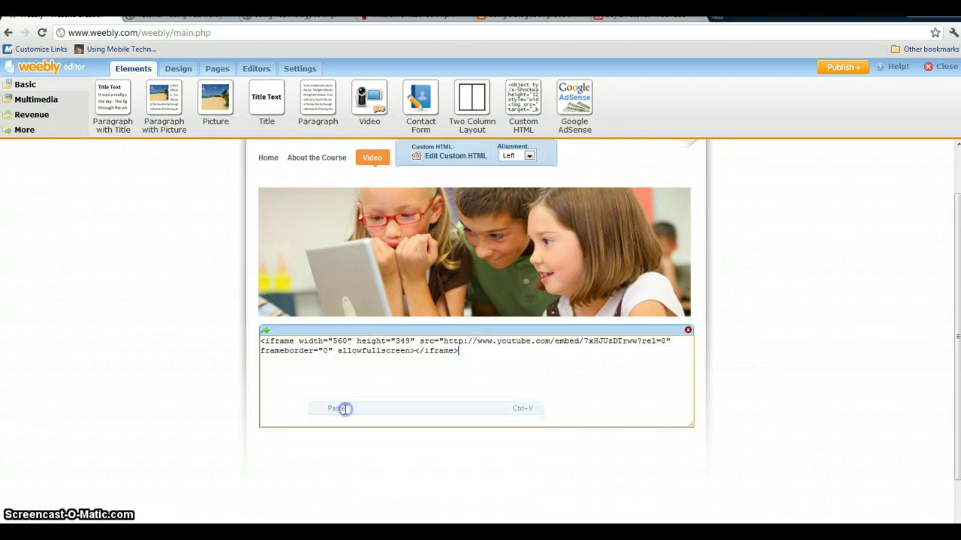
left_click(341, 402)
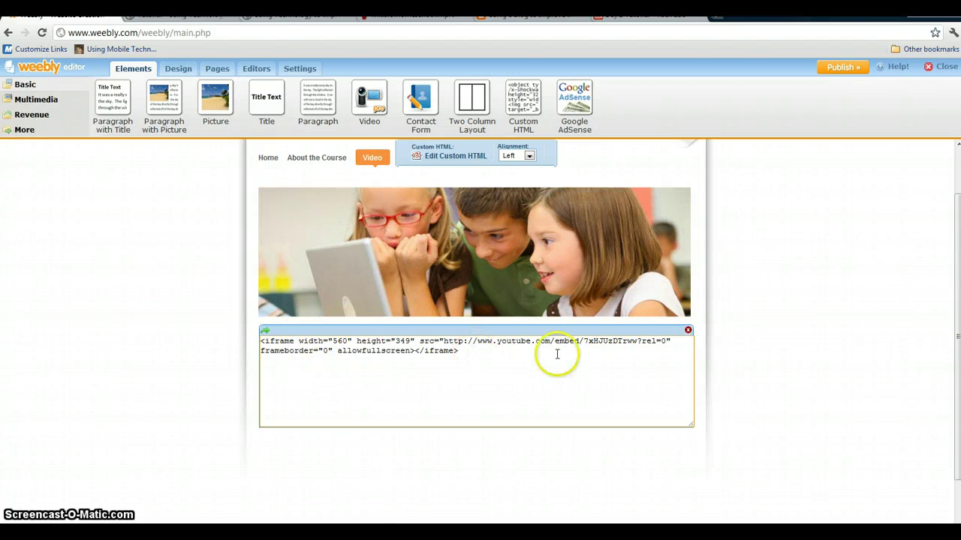
left_click(735, 325)
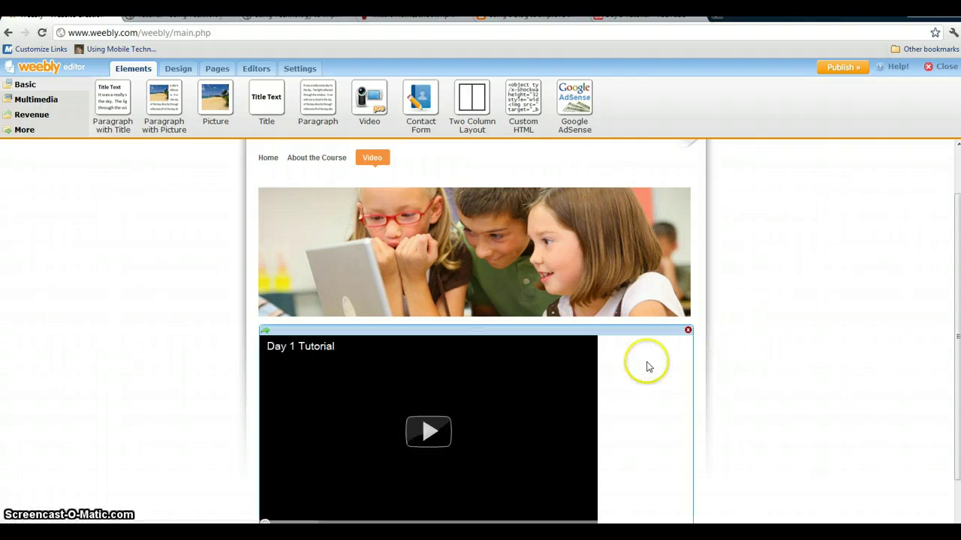
Step: Publish the website and open the live site
scroll(732, 402, "down", 2)
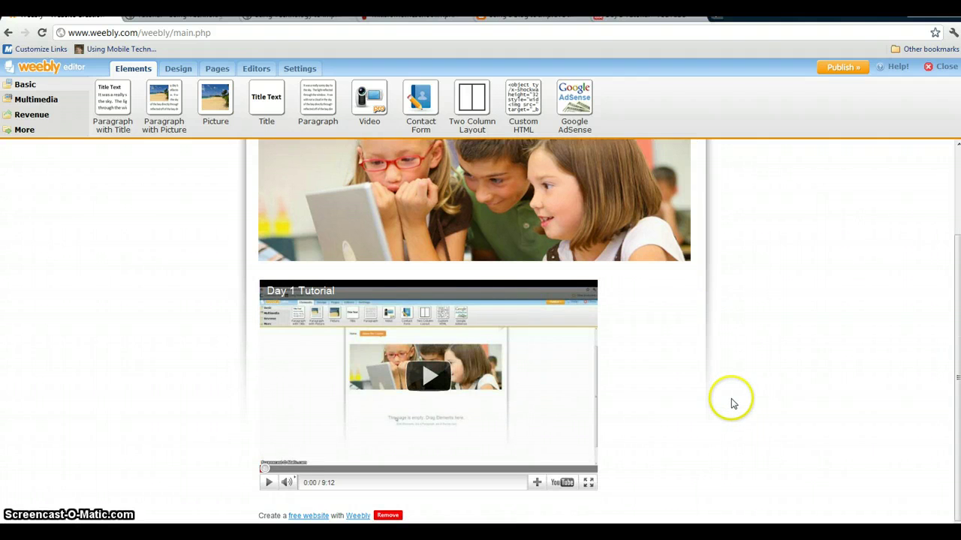
left_click(840, 68)
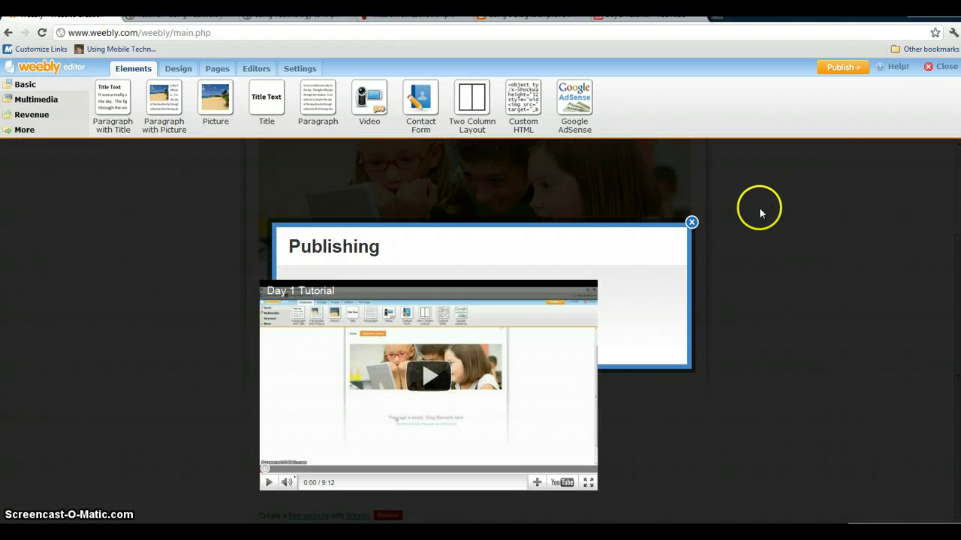
left_click(472, 255)
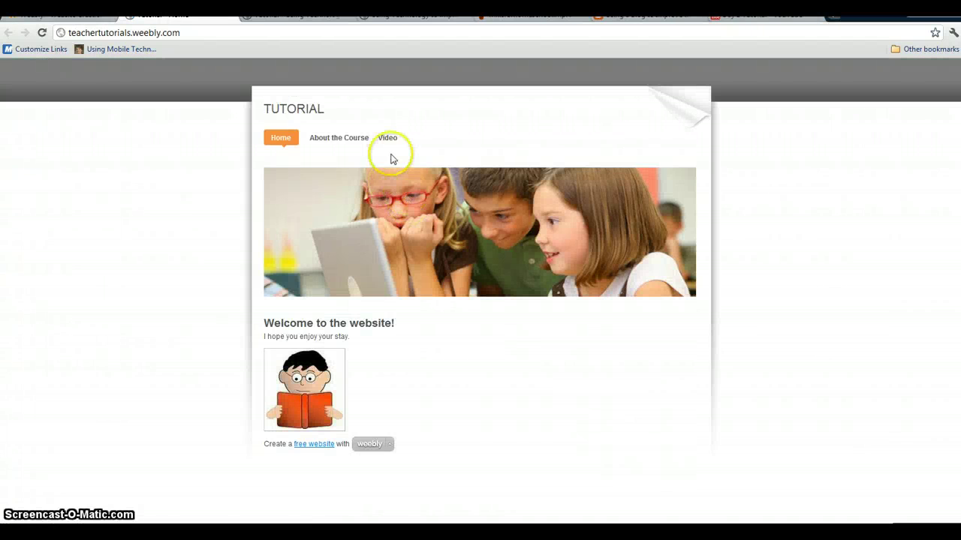
Step: Open the live site's Video page and test the embedded video by playing and pausing it
left_click(388, 140)
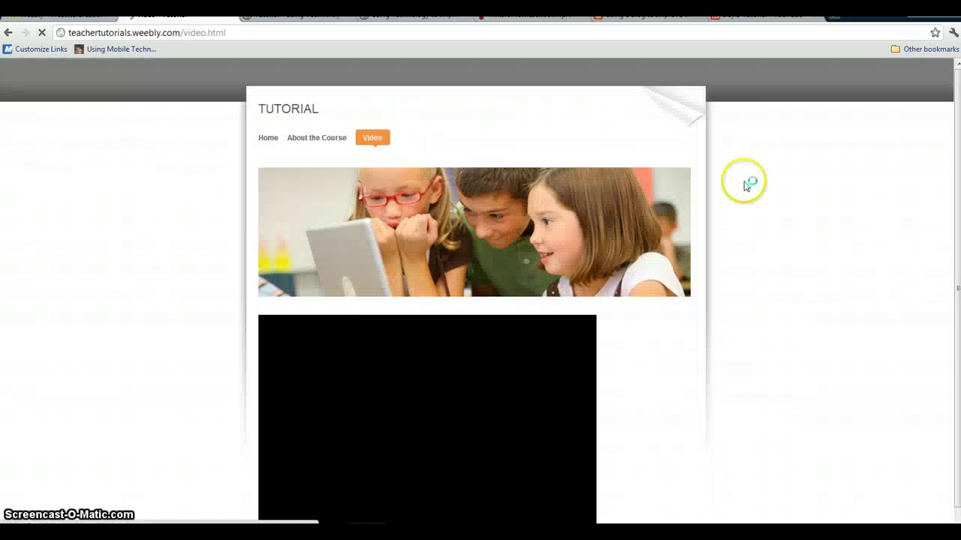
scroll(791, 306, "down", 1)
left_click(597, 412)
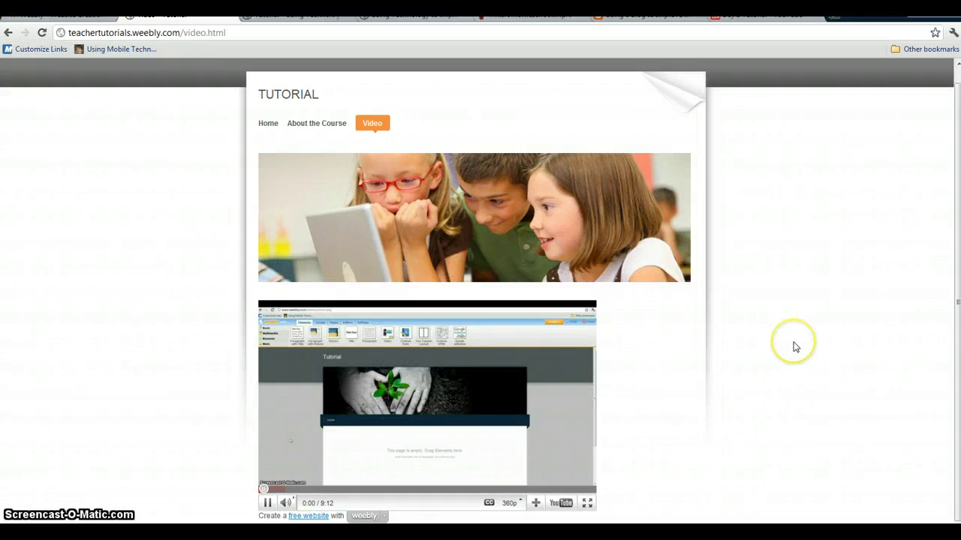
left_click(630, 431)
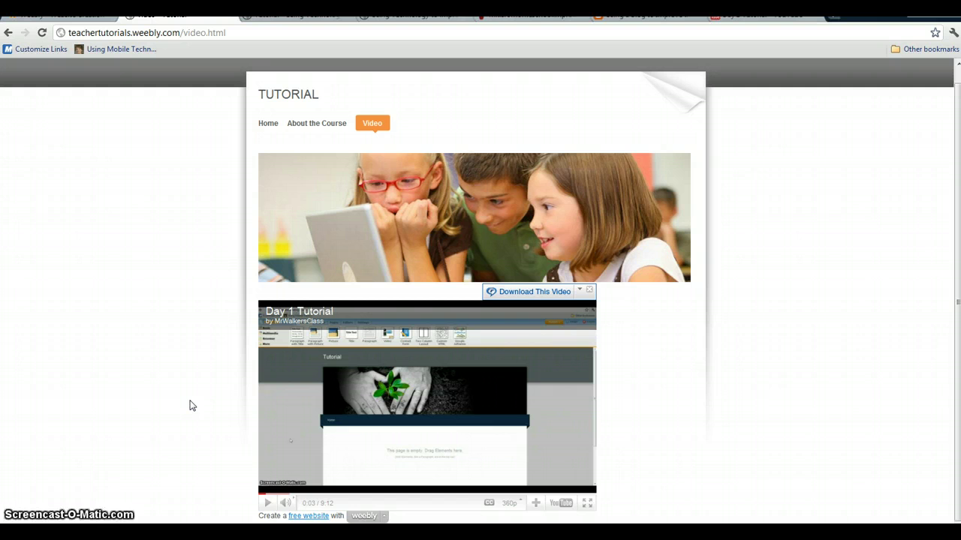
Step: Return to the Weebly editor and dismiss the publishing confirmation
left_click(85, 17)
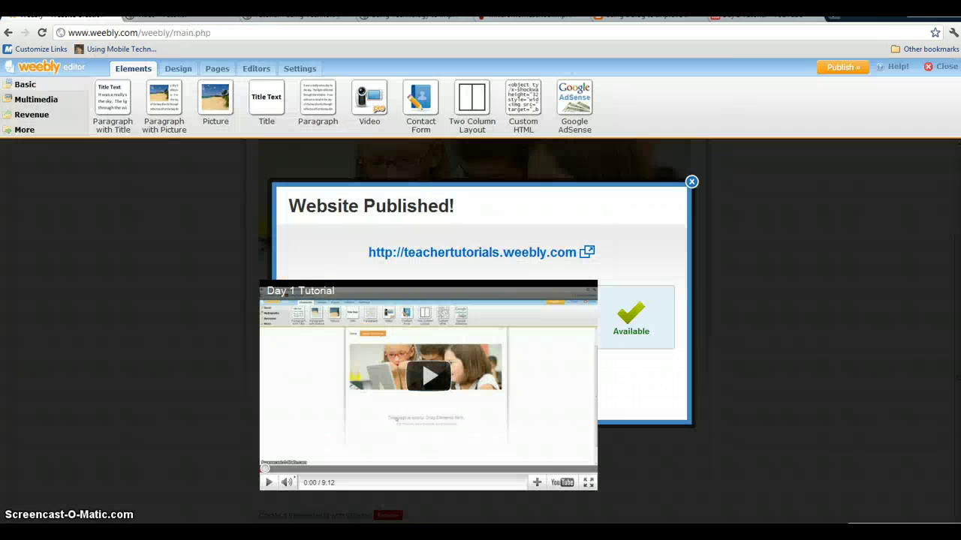
left_click(691, 182)
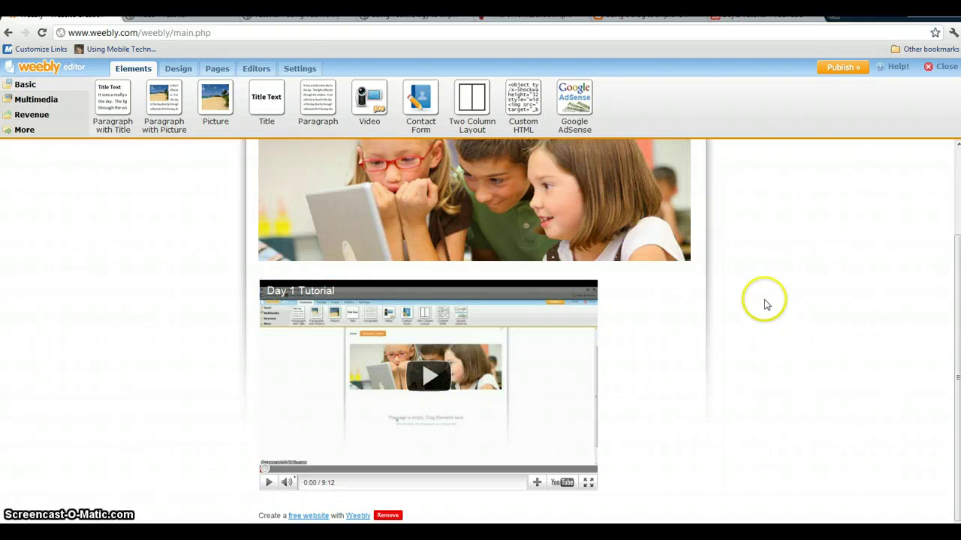
scroll(816, 325, "up", 1)
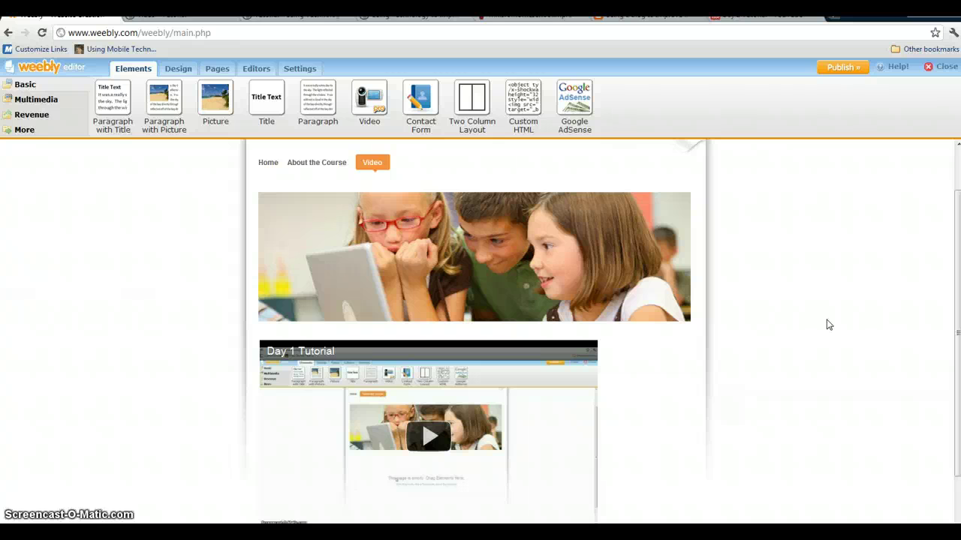
left_click(815, 328)
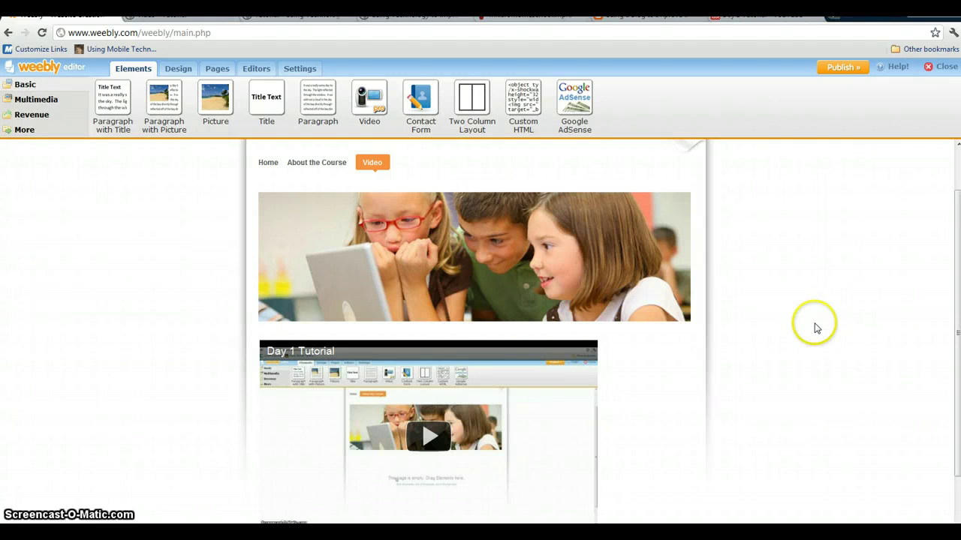